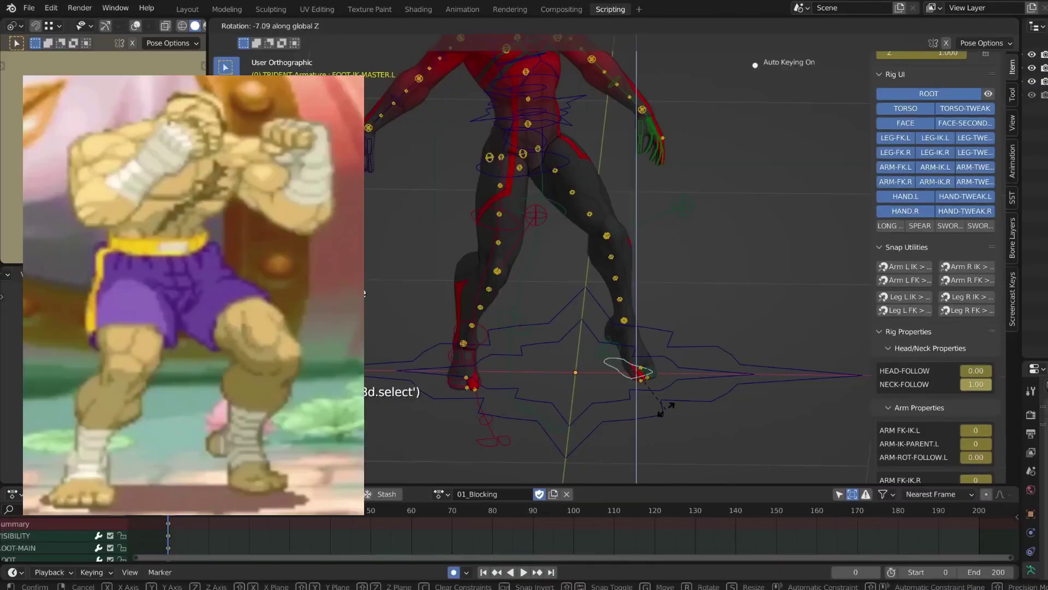
- From front view, rotate the fighter's torso bone on its local X axis into a guard pose
{"action": "key", "text": "KP_1"}
{"action": "left_click", "coordinate": [586, 197]}
{"action": "key", "text": "r"}
{"action": "key", "text": "x"}
{"action": "key", "text": "x"}
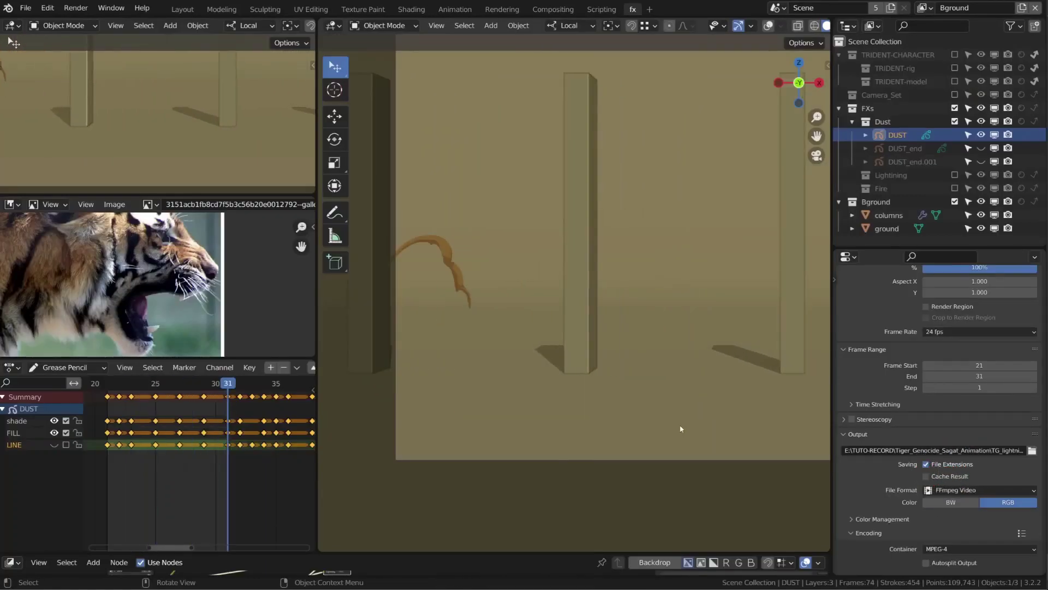
- Step the DUST grease-pencil animation forward one frame and play it back
{"action": "key", "text": "Right"}
{"action": "key", "text": "space"}
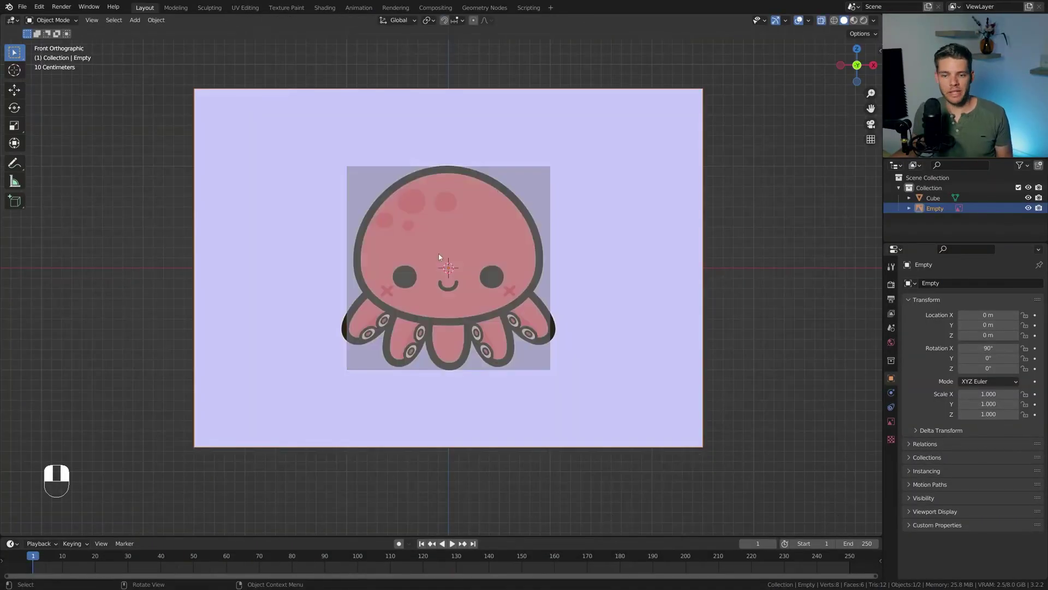
- Enable Opacity on the octopus reference image and drive hair density by the inverted Group weights
{"action": "left_click", "coordinate": [891, 422]}
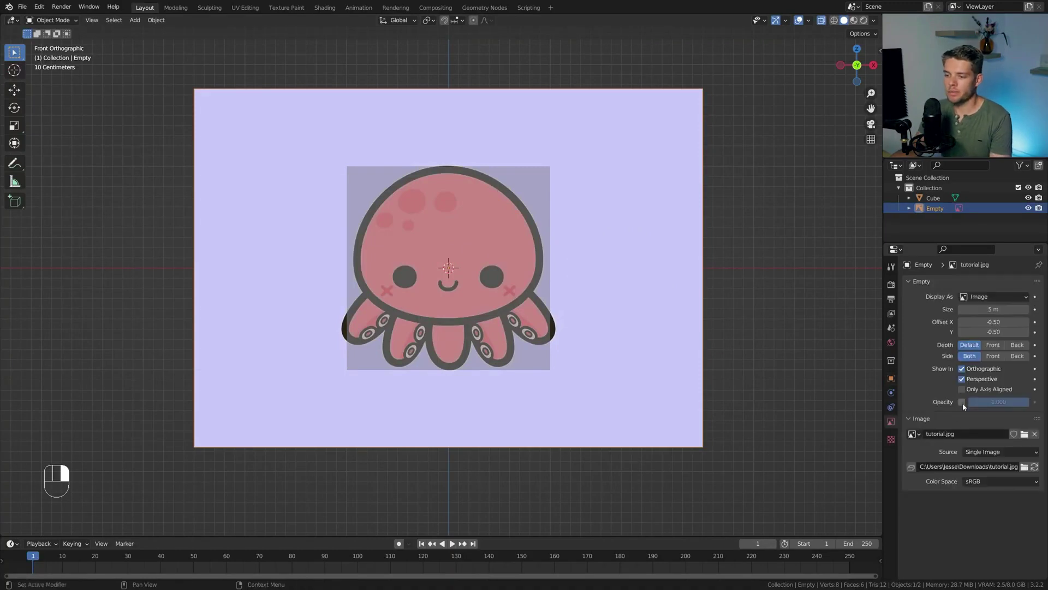
{"action": "left_click", "coordinate": [962, 402]}
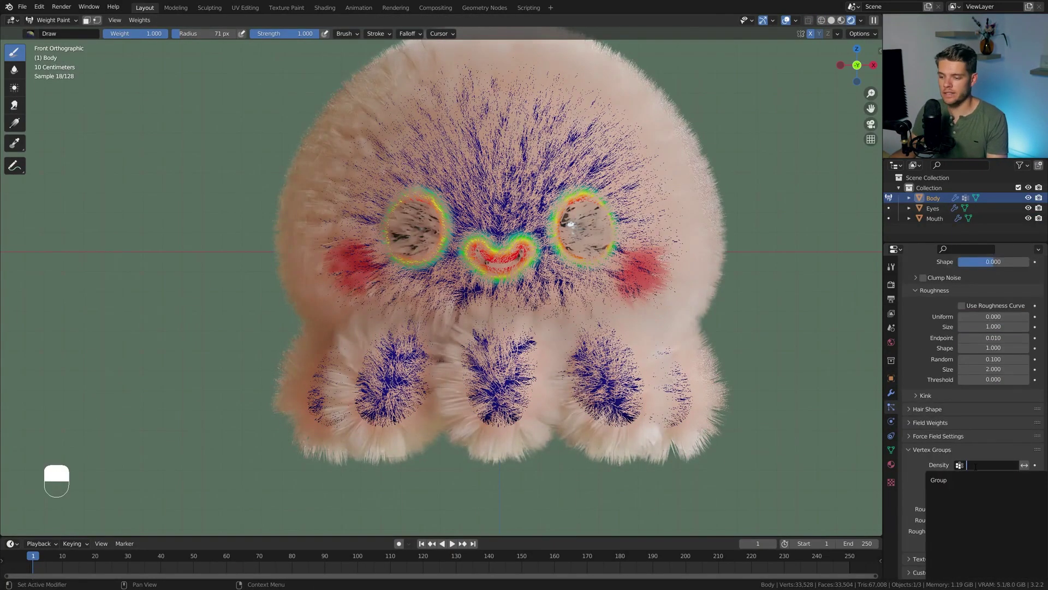
{"action": "left_click", "coordinate": [939, 480]}
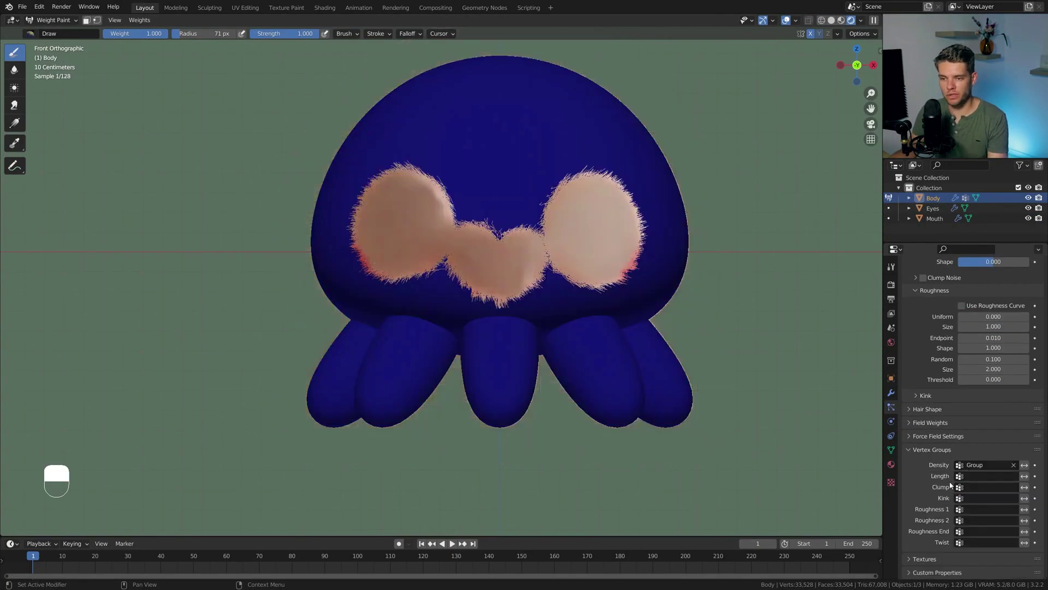
{"action": "scroll", "coordinate": [958, 389], "scroll_direction": "up", "scroll_amount": 3}
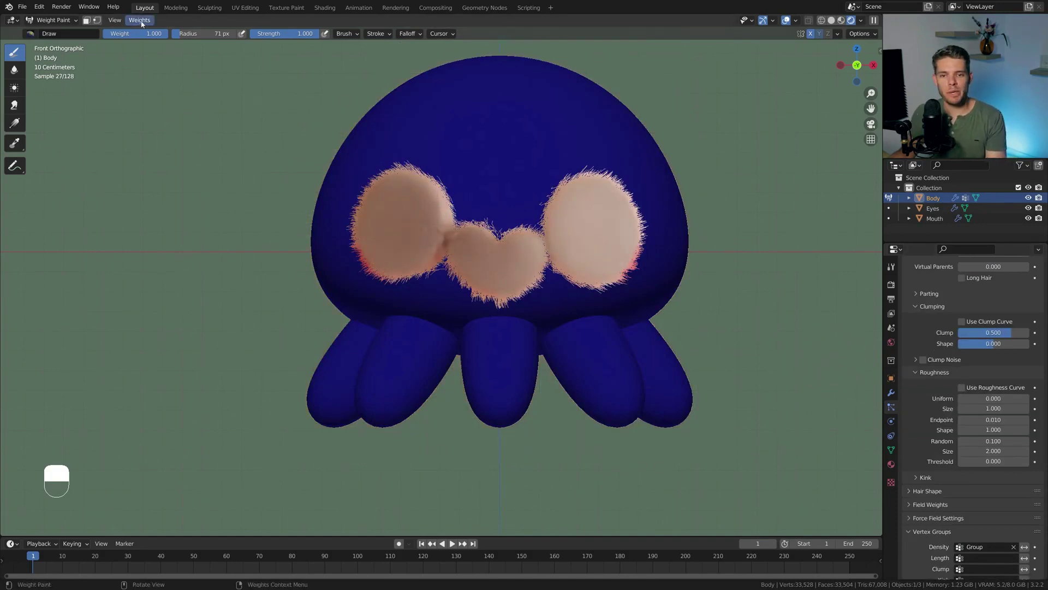
{"action": "left_click", "coordinate": [156, 93]}
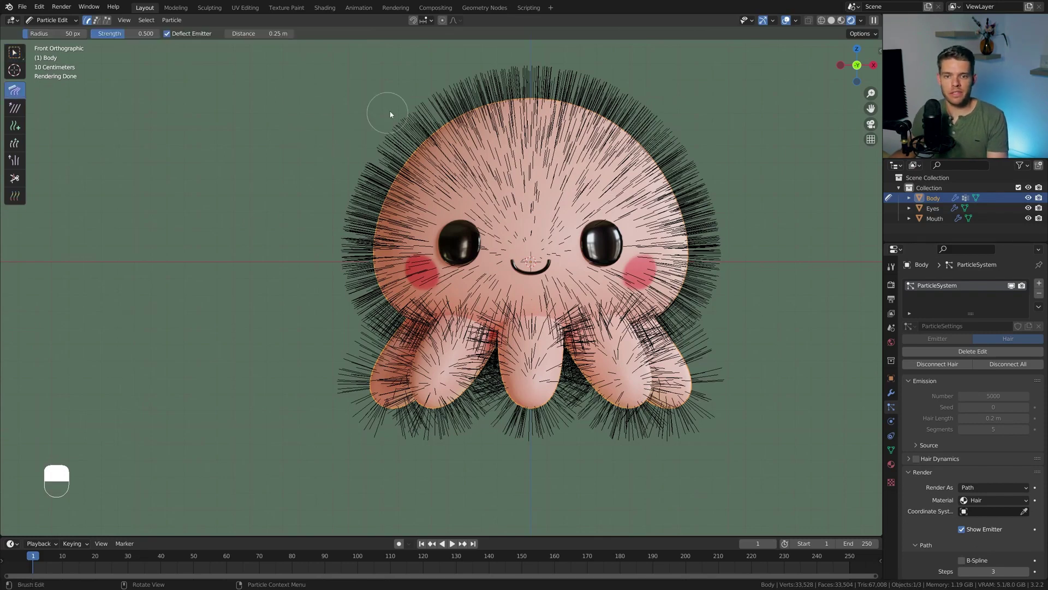
- Set a very gentle grooming brush strength, then preview the octopus fur from front view
{"action": "key", "text": "Tab"}
{"action": "key", "text": "Tab"}
{"action": "key", "text": "Tab"}
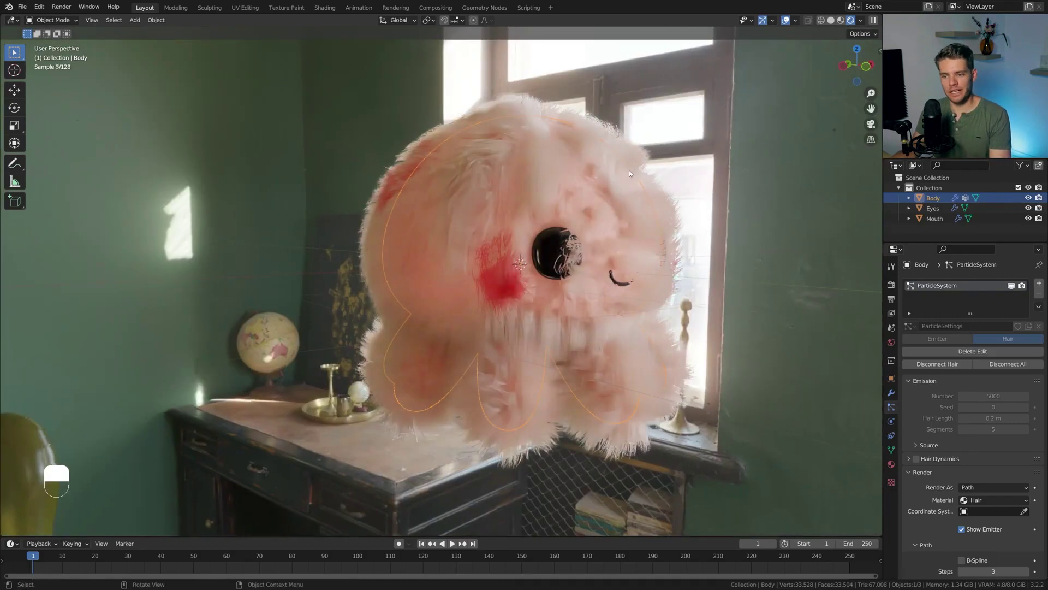
{"action": "key", "text": "Tab"}
{"action": "key", "text": "Tab"}
{"action": "key", "text": "shift+f"}
{"action": "key", "text": "f"}
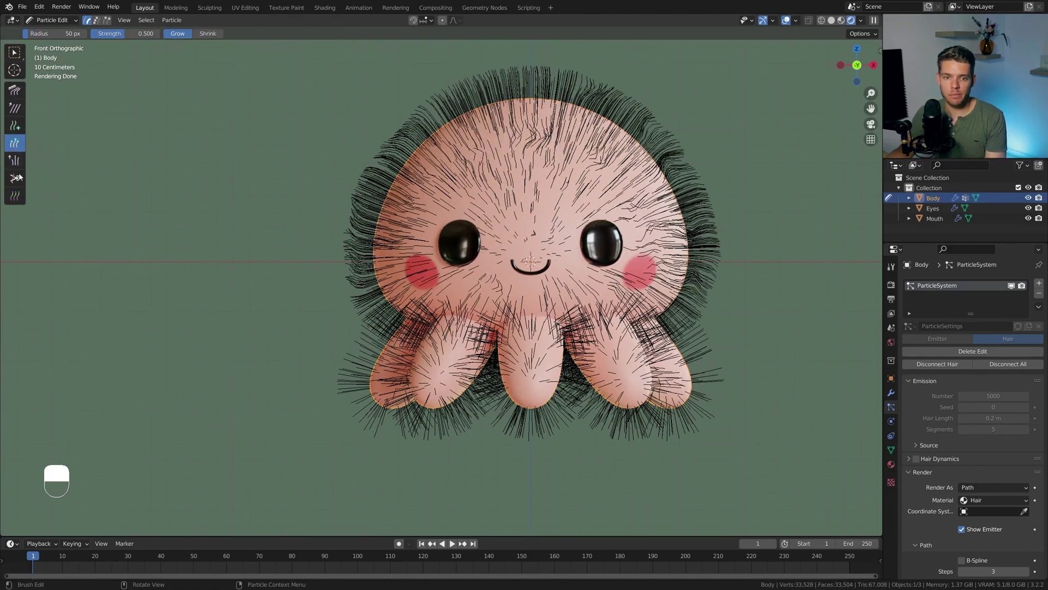
{"action": "middle_click_drag", "start_coordinate": [490, 89], "coordinate": [459, 142], "text": "shift"}
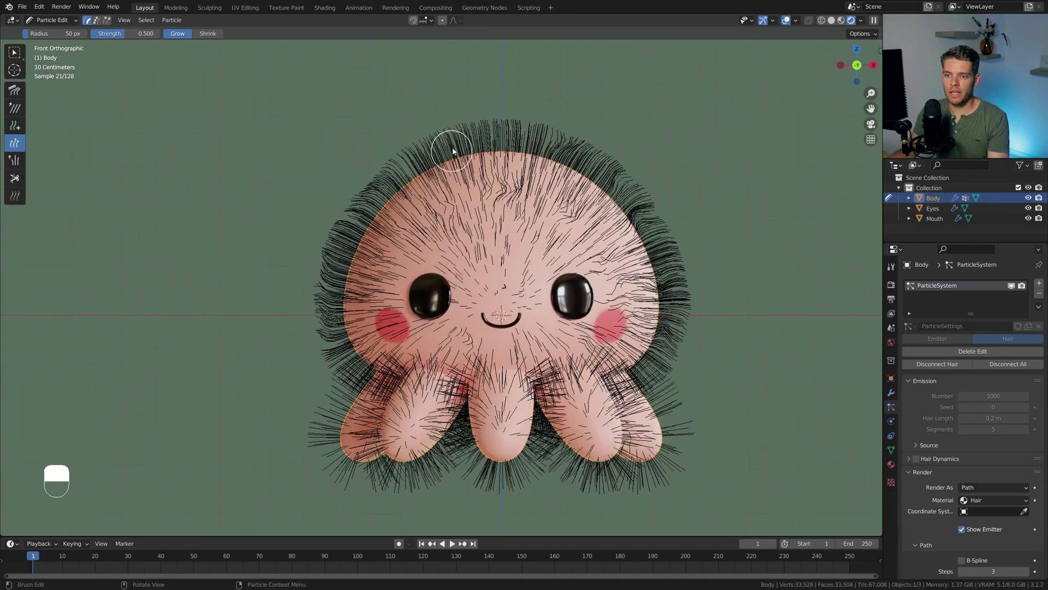
{"action": "middle_click_drag", "start_coordinate": [504, 89], "coordinate": [550, 165]}
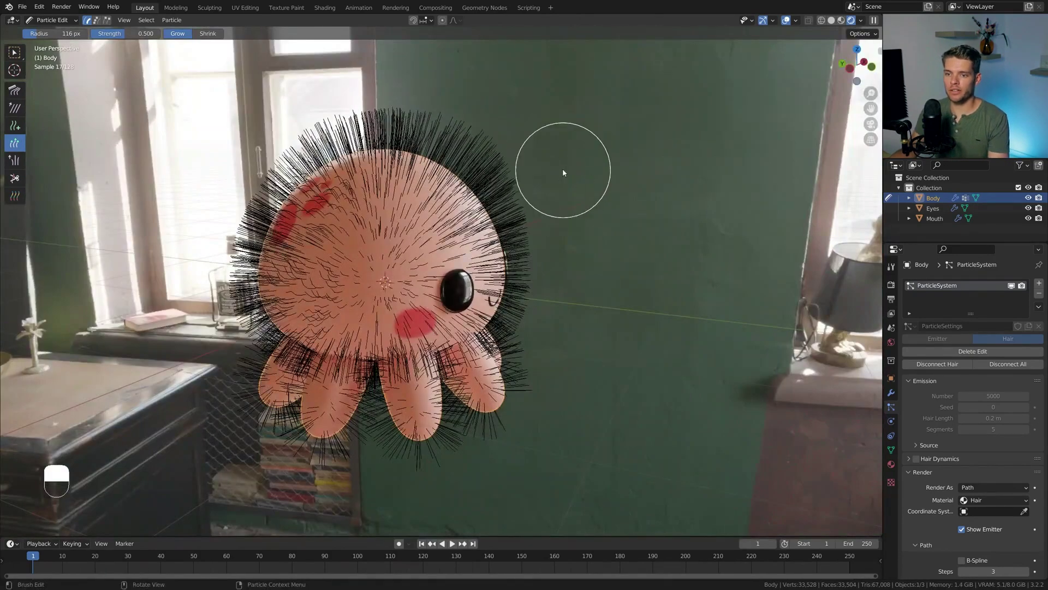
{"action": "key", "text": "KP_1"}
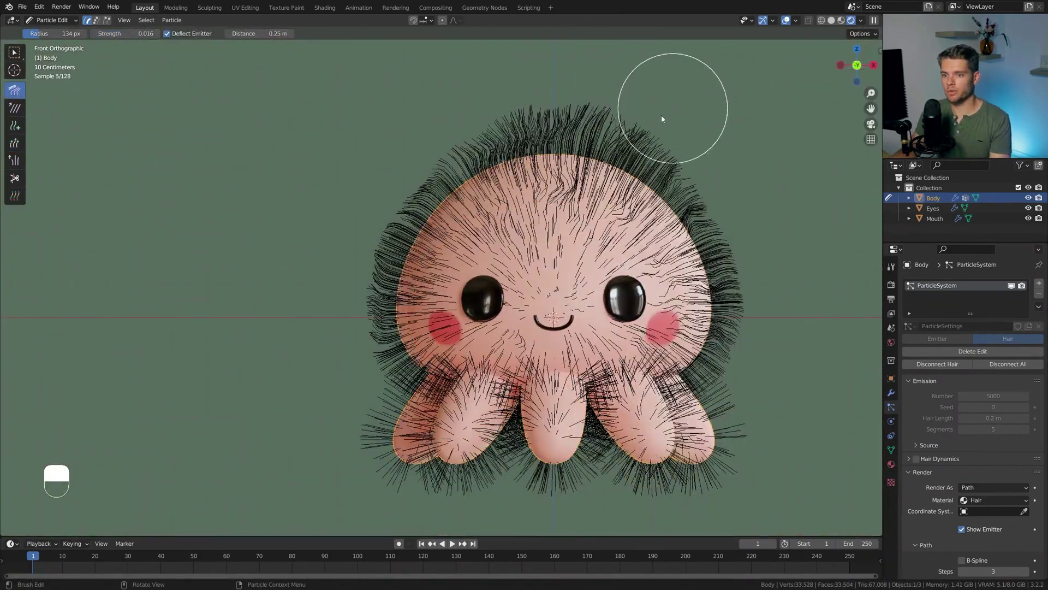
{"action": "key", "text": "Tab"}
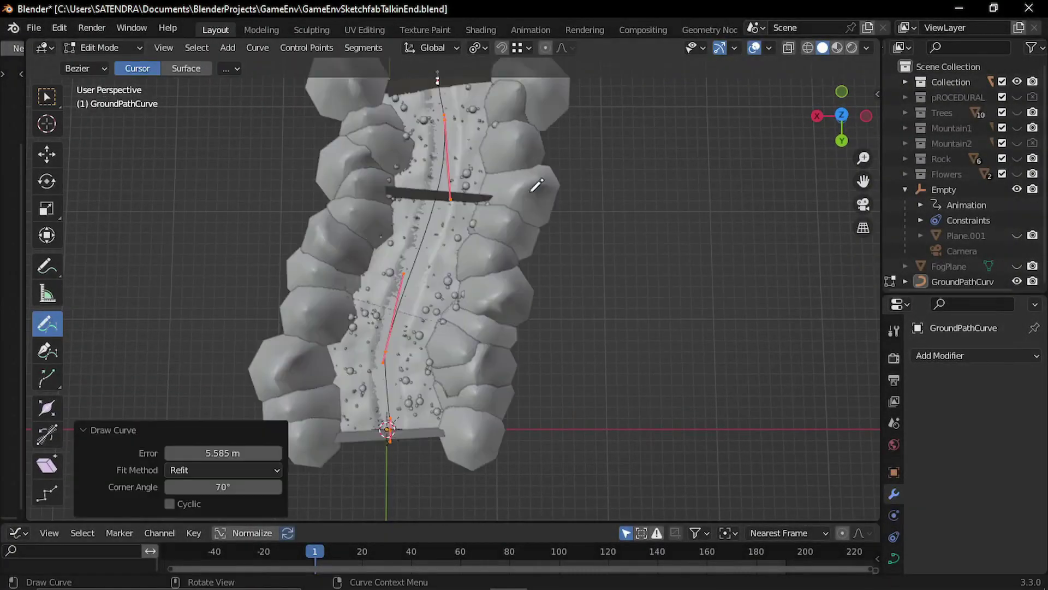
- Finish editing GroundPathCurve and view the valley in Rendered shading
{"action": "key", "text": "Tab"}
{"action": "scroll", "coordinate": [581, 312], "scroll_direction": "up", "scroll_amount": 3}
{"action": "middle_click_drag", "start_coordinate": [580, 344], "coordinate": [429, 236]}
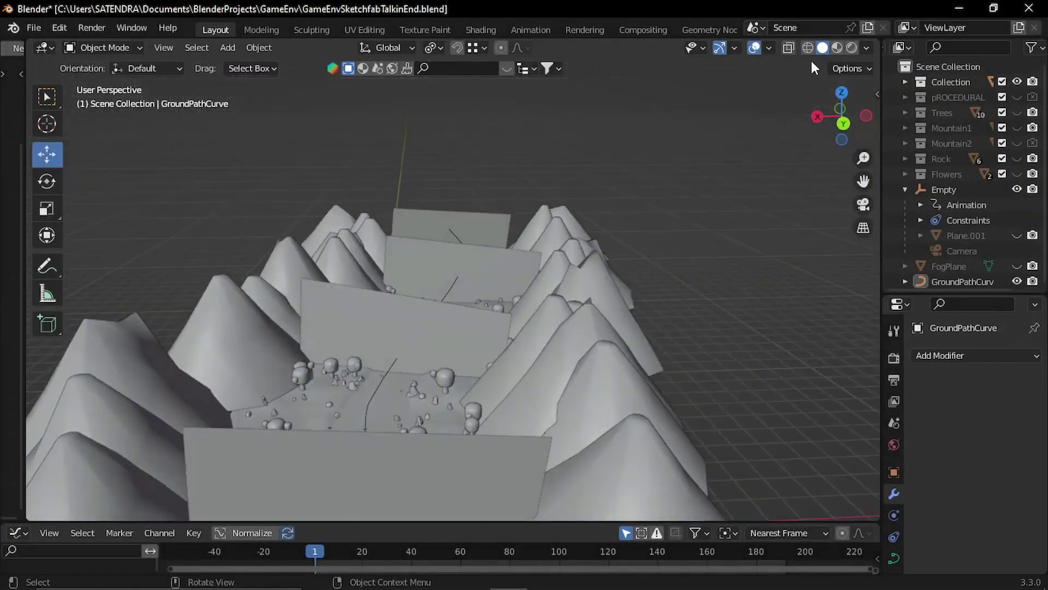
{"action": "left_click", "coordinate": [852, 47]}
{"action": "scroll", "coordinate": [480, 272], "scroll_direction": "down", "scroll_amount": 3}
{"action": "scroll", "coordinate": [480, 272], "scroll_direction": "up", "scroll_amount": 5}
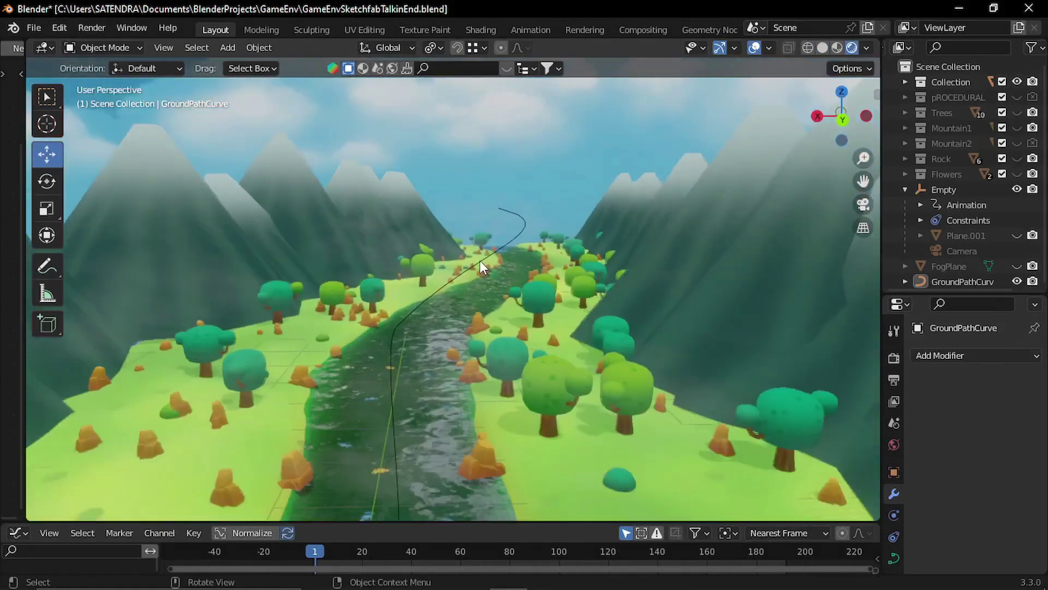
{"action": "mouse_move", "coordinate": [479, 261]}
{"action": "middle_mouse_down"}
{"action": "mouse_move", "coordinate": [482, 243]}
{"action": "mouse_move", "coordinate": [554, 263]}
{"action": "mouse_move", "coordinate": [571, 227]}
{"action": "mouse_move", "coordinate": [248, 375]}
{"action": "middle_mouse_up"}
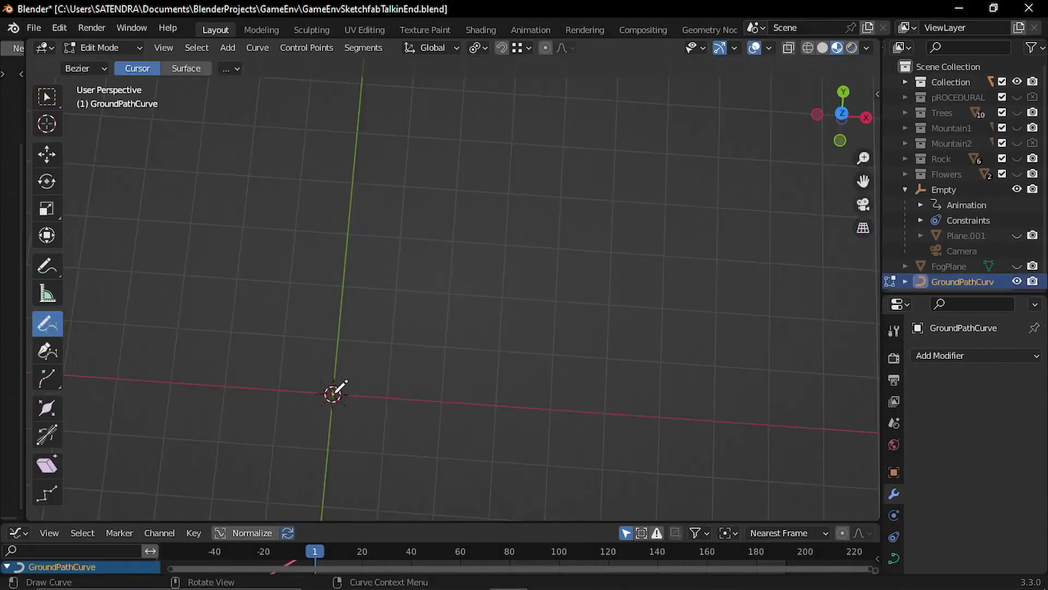
- Draw two winding grassy path curves across the landscape
{"action": "left_click_drag", "start_coordinate": [759, 259], "coordinate": [787, 278]}
{"action": "scroll", "coordinate": [628, 406], "scroll_direction": "up", "scroll_amount": 3}
{"action": "scroll", "coordinate": [733, 403], "scroll_direction": "down", "scroll_amount": 2}
{"action": "middle_click_drag", "start_coordinate": [733, 402], "coordinate": [552, 407], "text": "shift"}
{"action": "middle_click_drag", "start_coordinate": [469, 476], "coordinate": [347, 409], "text": "shift"}
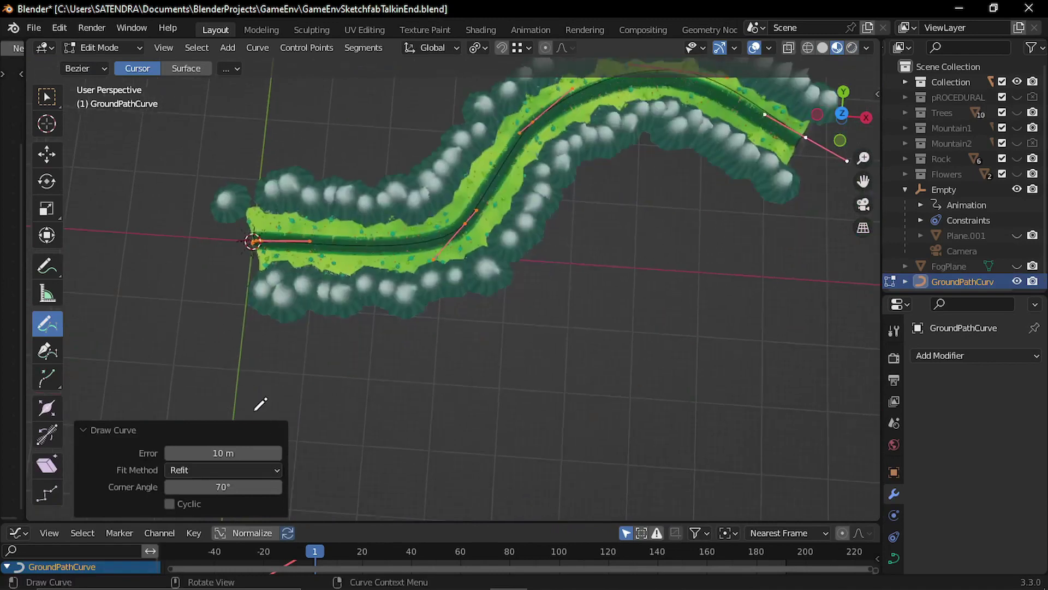
{"action": "left_click_drag", "start_coordinate": [827, 298], "coordinate": [827, 298]}
{"action": "scroll", "coordinate": [732, 377], "scroll_direction": "up", "scroll_amount": 2}
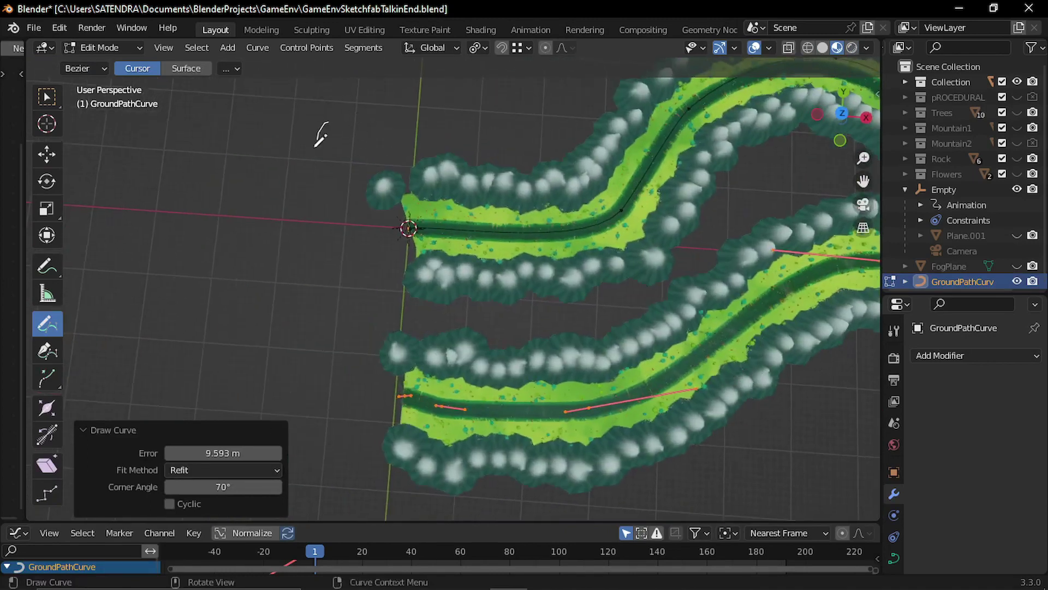
{"action": "left_click_drag", "start_coordinate": [211, 387], "coordinate": [211, 386]}
- Select the second path object and sketch another freehand path from the centre
{"action": "key", "text": "Tab"}
{"action": "left_click", "coordinate": [343, 420]}
{"action": "middle_click_drag", "start_coordinate": [397, 342], "coordinate": [674, 392]}
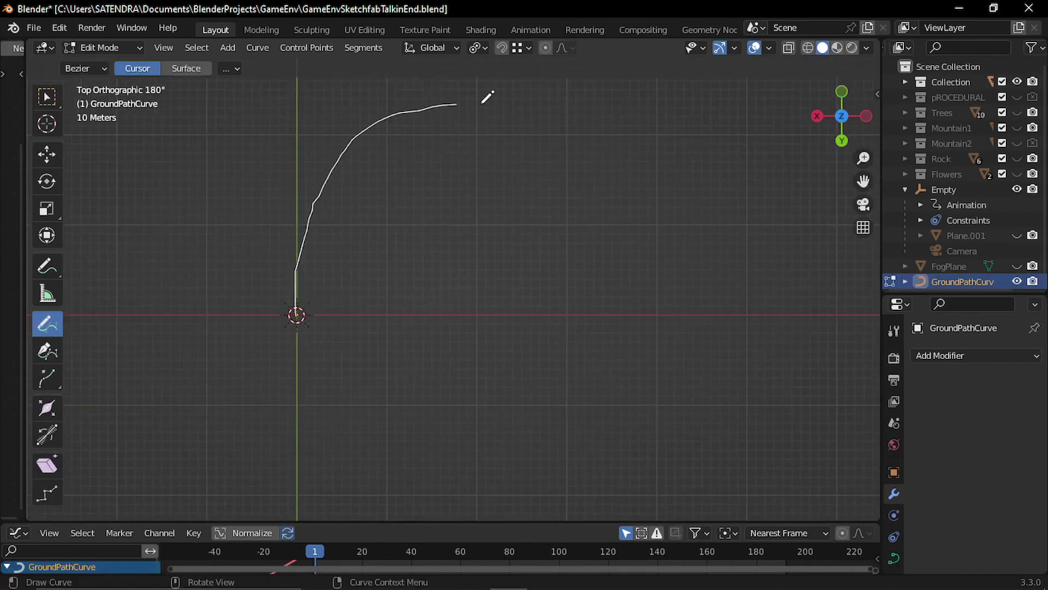
{"action": "left_click_drag", "start_coordinate": [314, 358], "coordinate": [298, 321]}
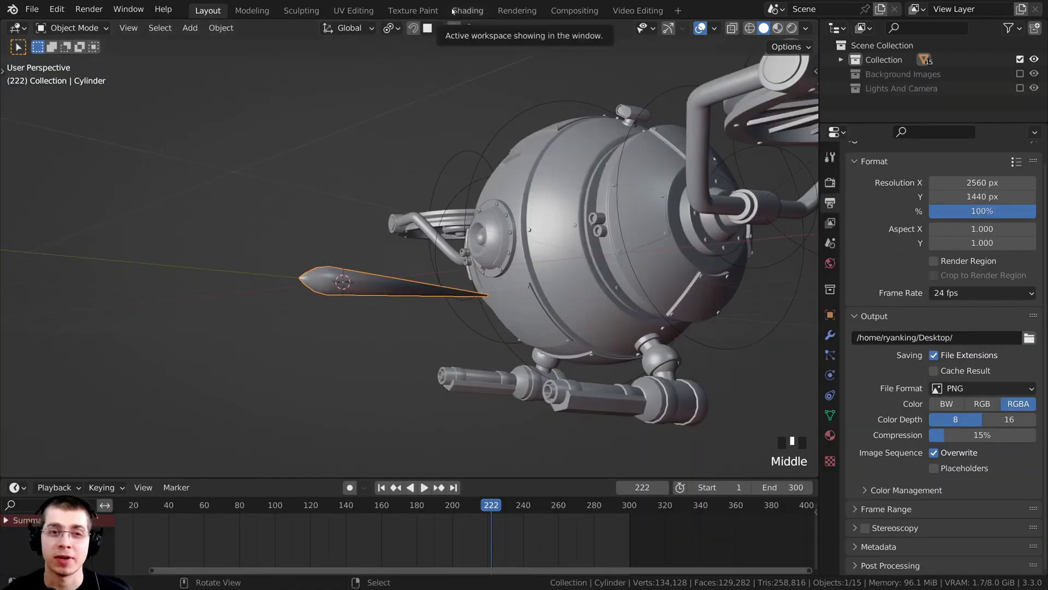
- In the Shading workspace, give the bullet a new material with an Emission surface
{"action": "left_click", "coordinate": [467, 10]}
{"action": "scroll", "coordinate": [227, 358], "scroll_direction": "up", "scroll_amount": 3}
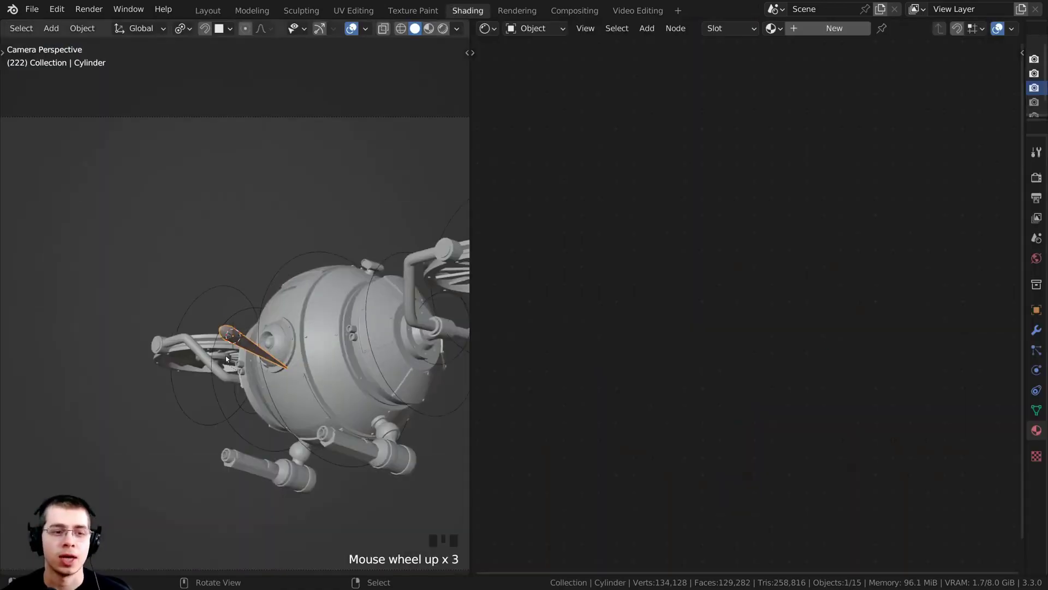
{"action": "left_click", "coordinate": [817, 30]}
{"action": "left_click", "coordinate": [352, 327]}
{"action": "scroll", "coordinate": [287, 344], "scroll_direction": "up", "scroll_amount": 2}
{"action": "left_click_drag", "start_coordinate": [1024, 236], "coordinate": [796, 236]}
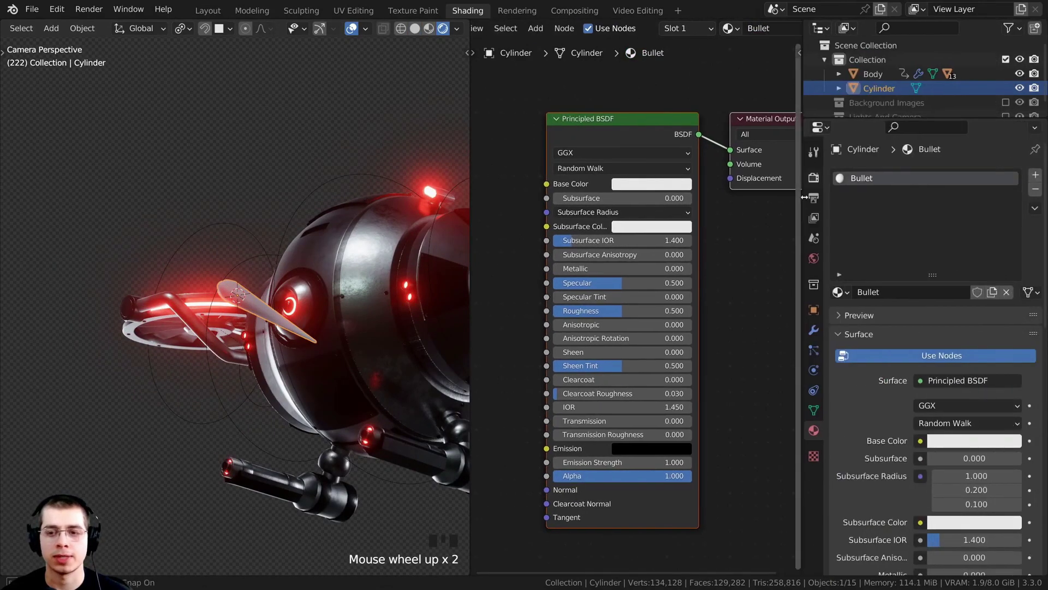
{"action": "left_click", "coordinate": [929, 382]}
{"action": "left_click", "coordinate": [836, 99]}
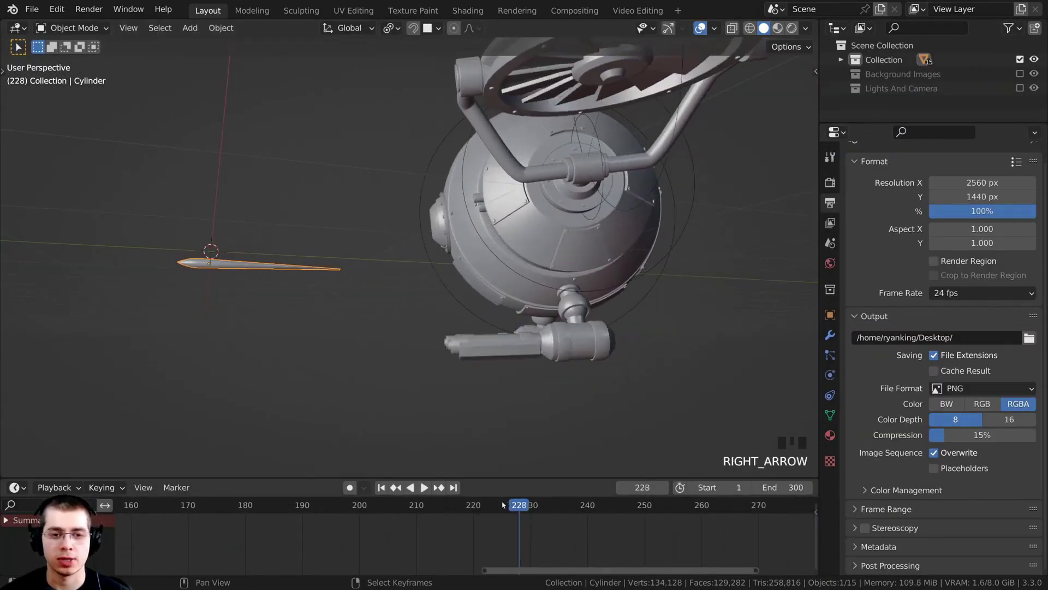
{"action": "middle_click_drag", "start_coordinate": [220, 267], "coordinate": [189, 240], "text": "shift"}
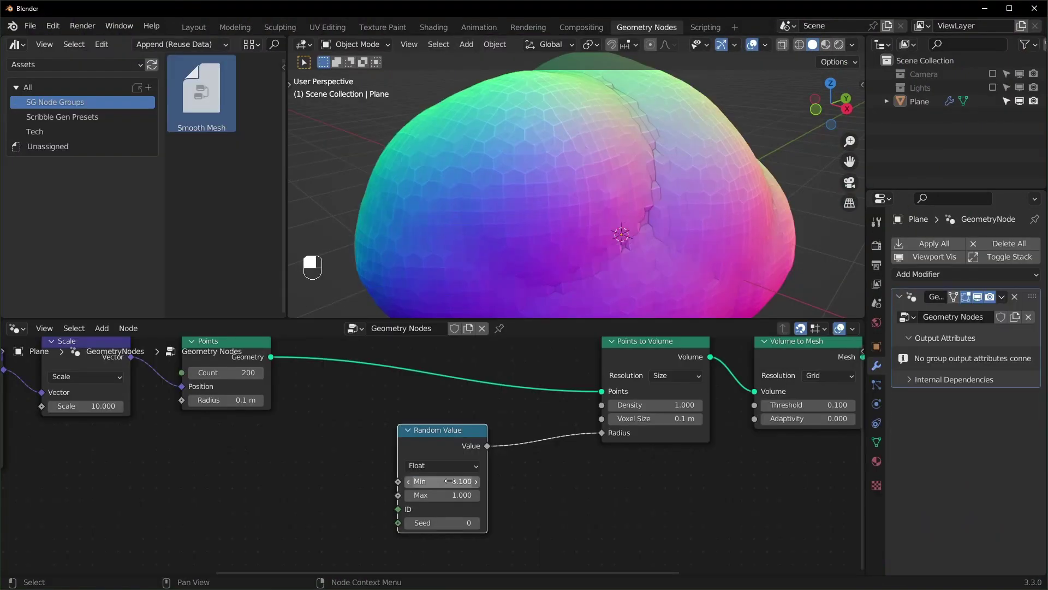
{"action": "type", "text": "0.5"}
- Set Random Value Max to 0.5 and move the nodes from Random Value onward to the right
{"action": "key", "text": "Return"}
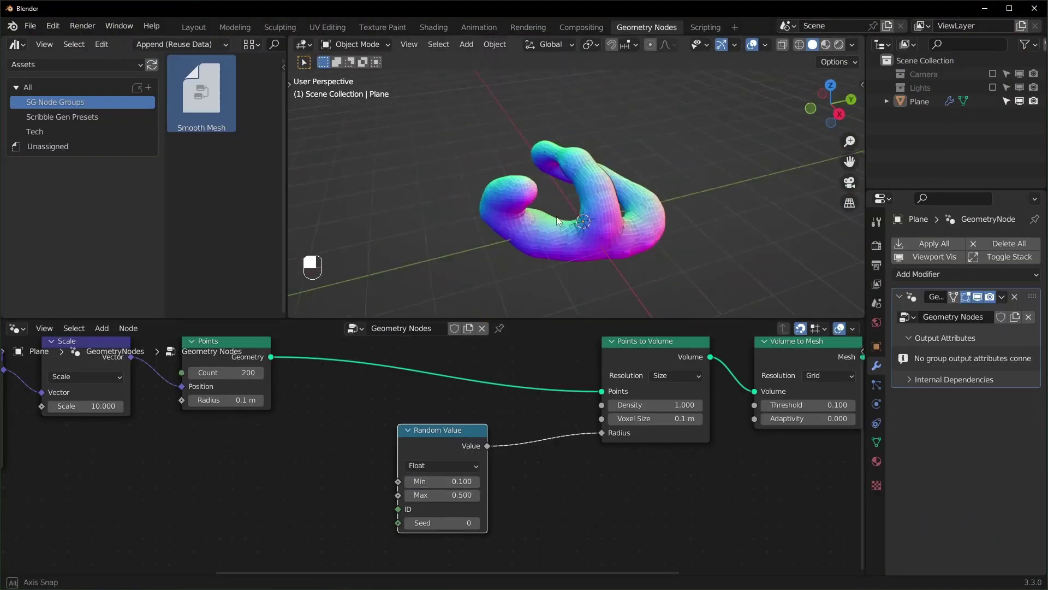
{"action": "middle_click_drag", "start_coordinate": [536, 213], "coordinate": [525, 209]}
{"action": "scroll", "coordinate": [524, 208], "scroll_direction": "up", "scroll_amount": 3}
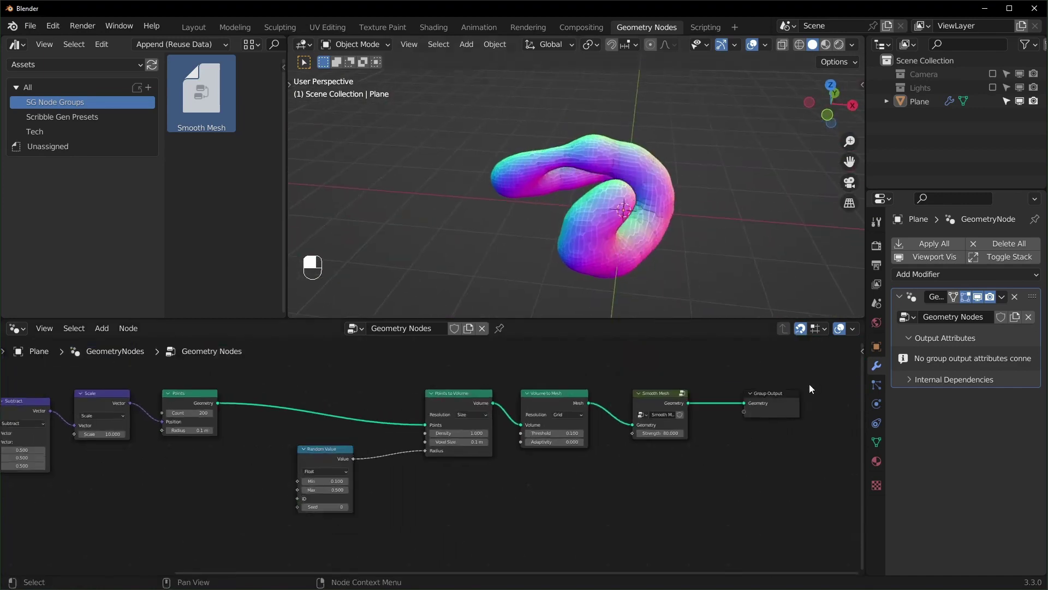
{"action": "left_click_drag", "start_coordinate": [810, 388], "coordinate": [344, 459]}
{"action": "key", "text": "g"}
{"action": "scroll", "coordinate": [370, 444], "scroll_direction": "up", "scroll_amount": 2}
- Add a Transform node fed by the points and link its output into Join Geometry
{"action": "left_click", "coordinate": [235, 398], "text": "ctrl+shift"}
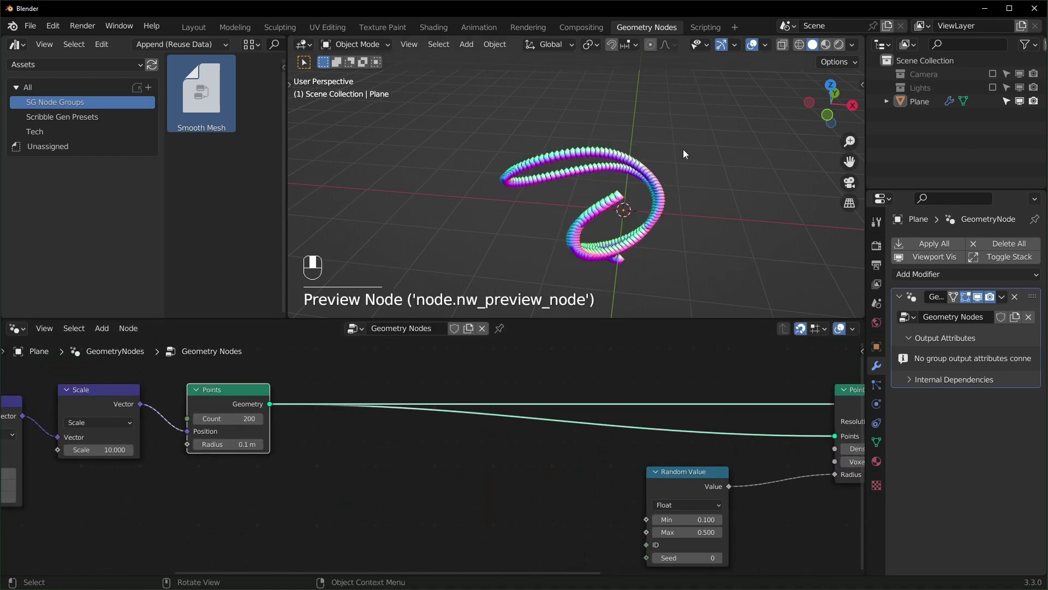
{"action": "scroll", "coordinate": [576, 386], "scroll_direction": "down", "scroll_amount": 2}
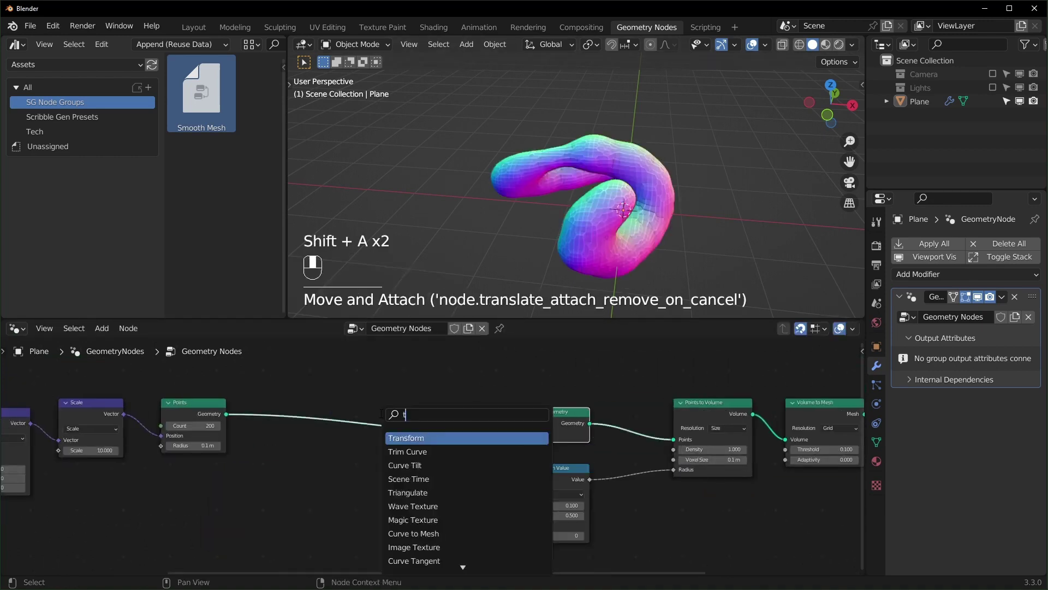
{"action": "left_click", "coordinate": [413, 439]}
{"action": "right_click_drag", "start_coordinate": [311, 392], "coordinate": [366, 365], "text": "alt"}
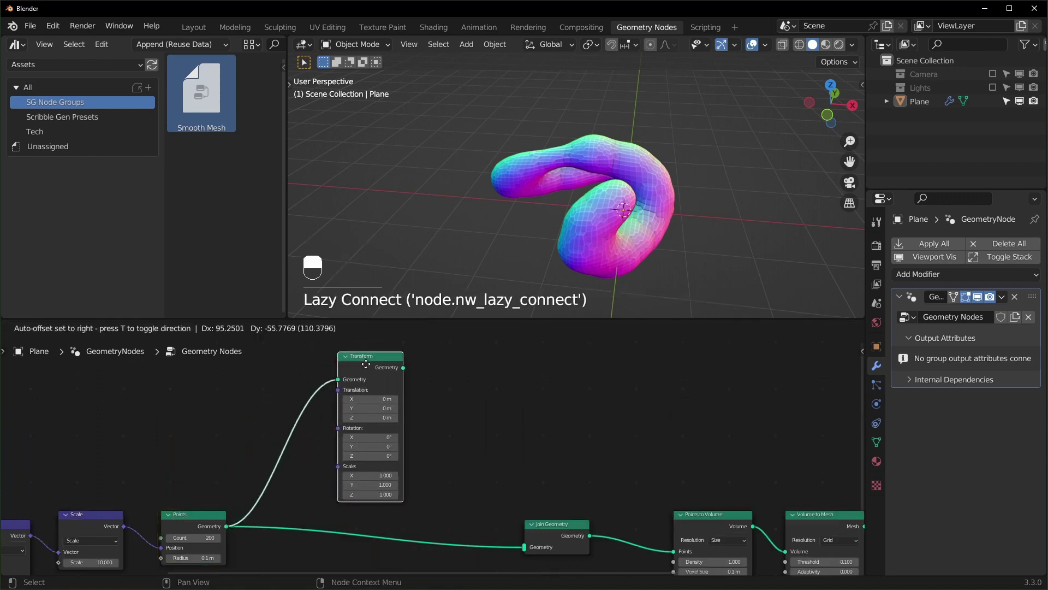
{"action": "left_click", "coordinate": [376, 363], "text": "alt+shift"}
{"action": "scroll", "coordinate": [380, 465], "scroll_direction": "up", "scroll_amount": 3}
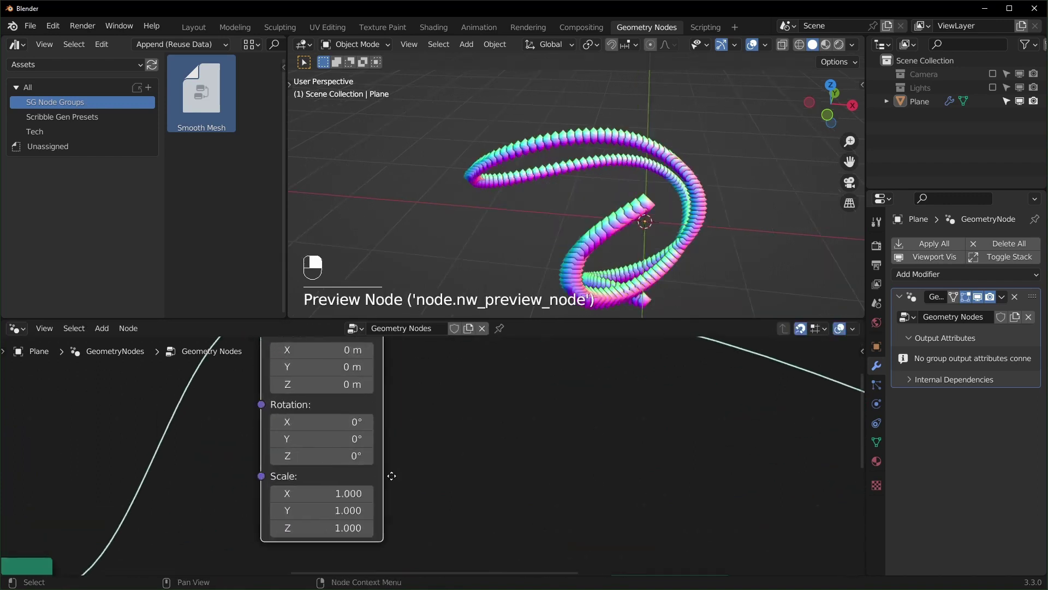
{"action": "scroll", "coordinate": [435, 460], "scroll_direction": "down", "scroll_amount": 3}
{"action": "scroll", "coordinate": [426, 443], "scroll_direction": "down", "scroll_amount": 2}
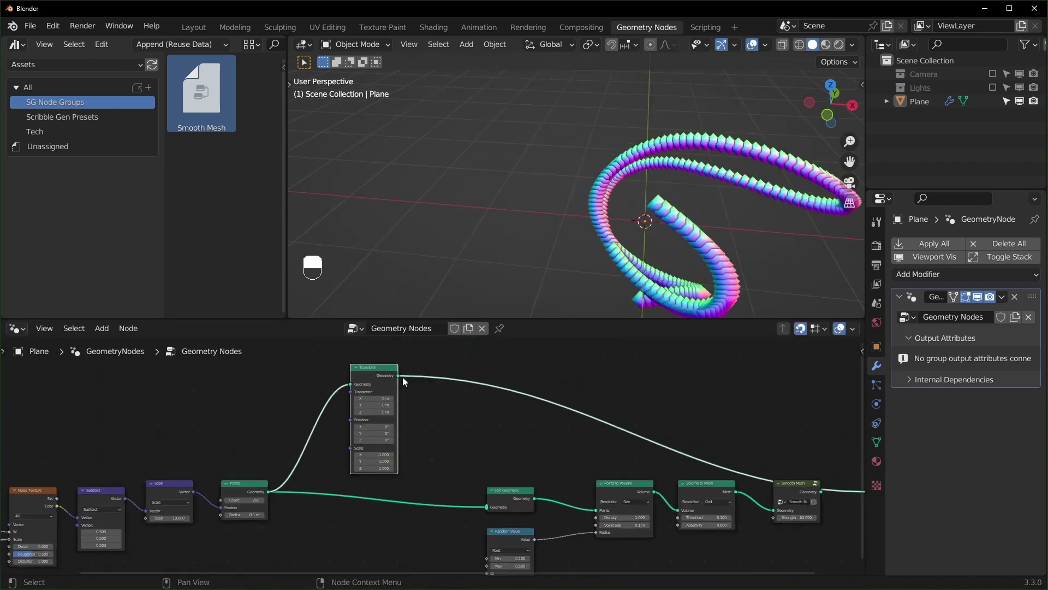
{"action": "left_click_drag", "start_coordinate": [397, 375], "coordinate": [493, 505]}
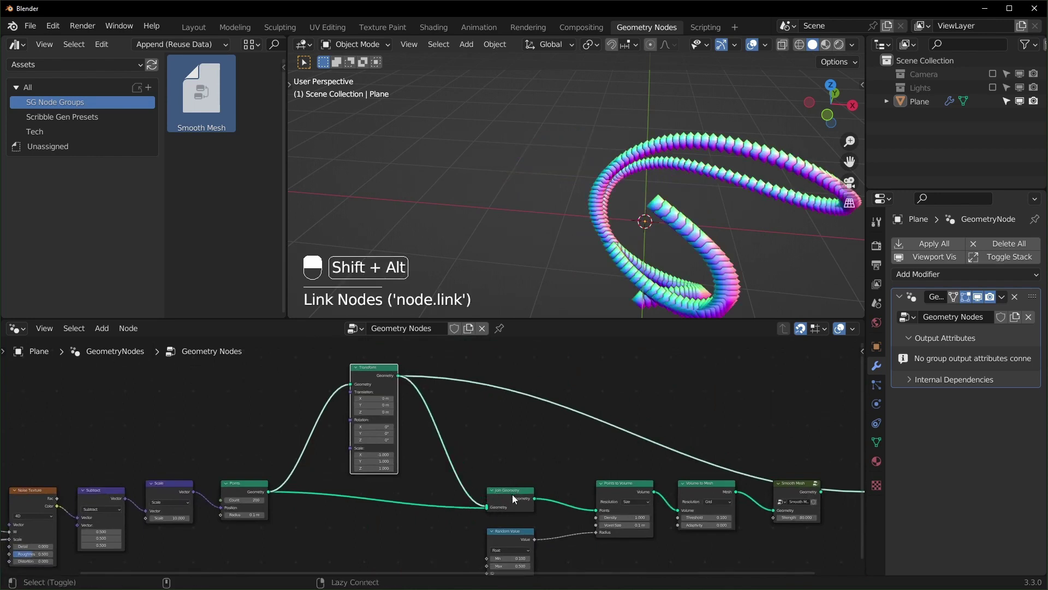